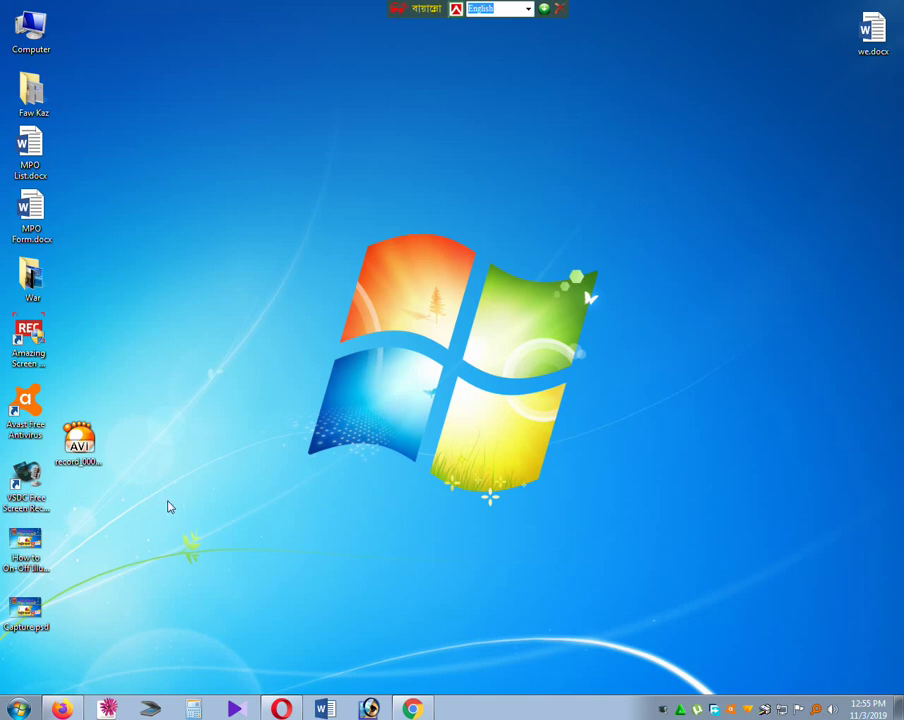
Step: Refresh the desktop, then open Firefox from All Programs and close it again
{"action": "right_click", "coordinate": [163, 386]}
{"action": "left_click", "coordinate": [200, 426]}
{"action": "left_click", "coordinate": [18, 711]}
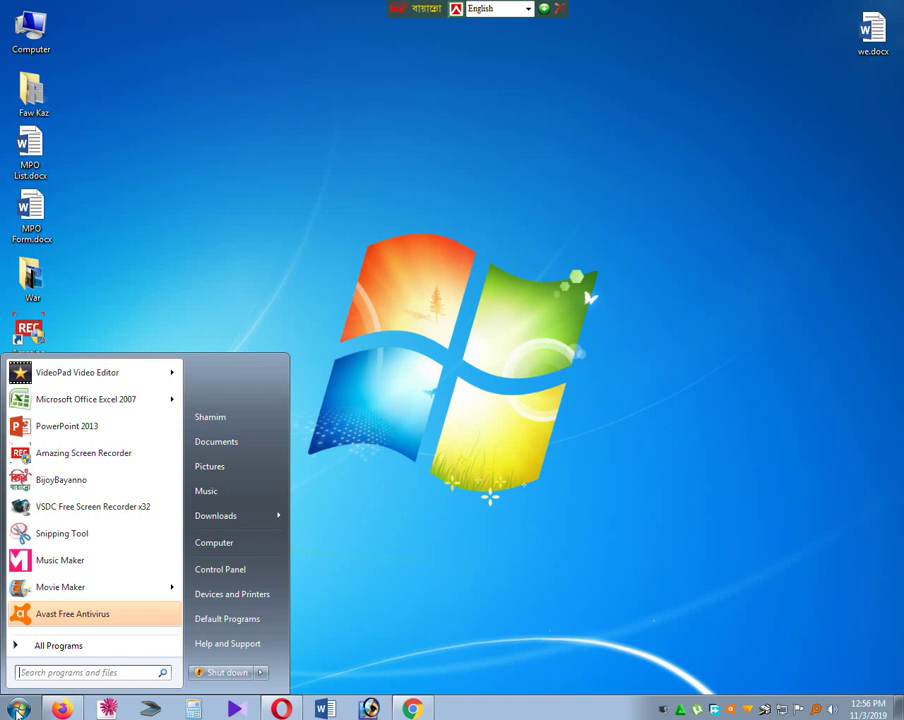
{"action": "left_click", "coordinate": [58, 645]}
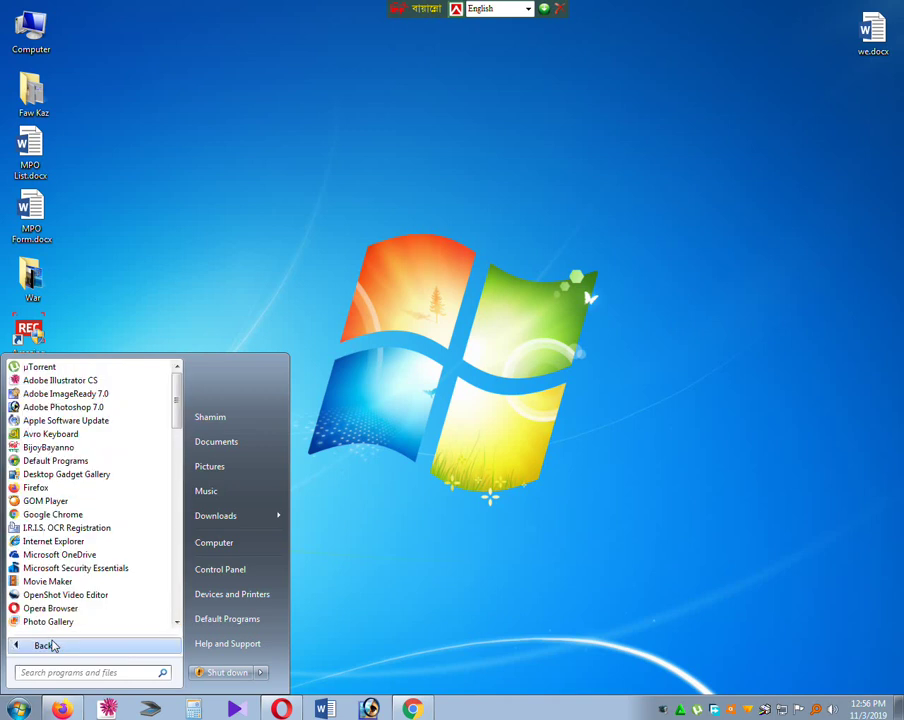
{"action": "left_click", "coordinate": [38, 489]}
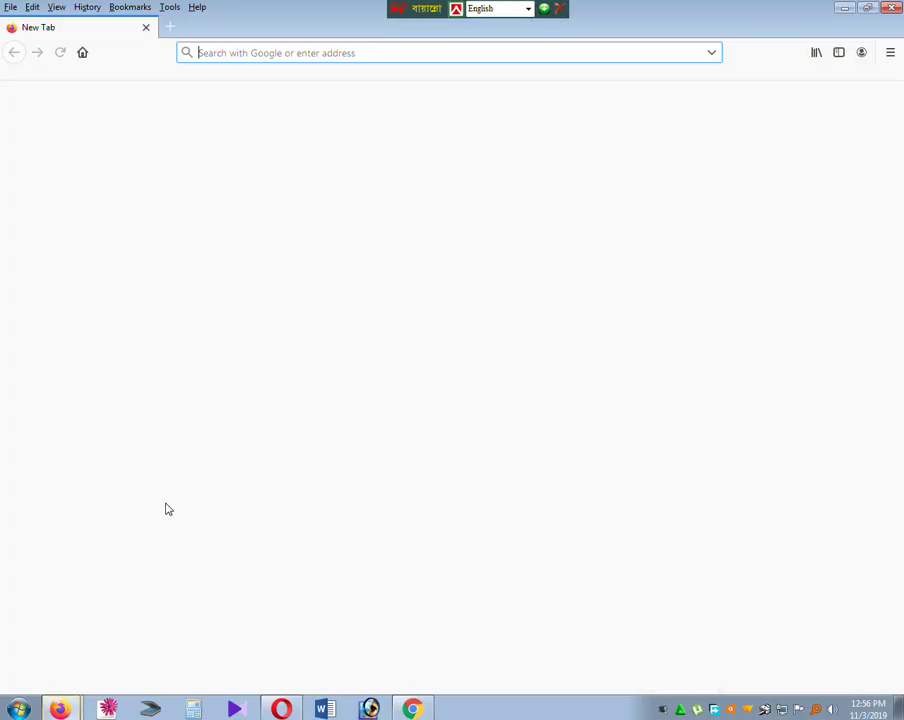
{"action": "left_click", "coordinate": [889, 7]}
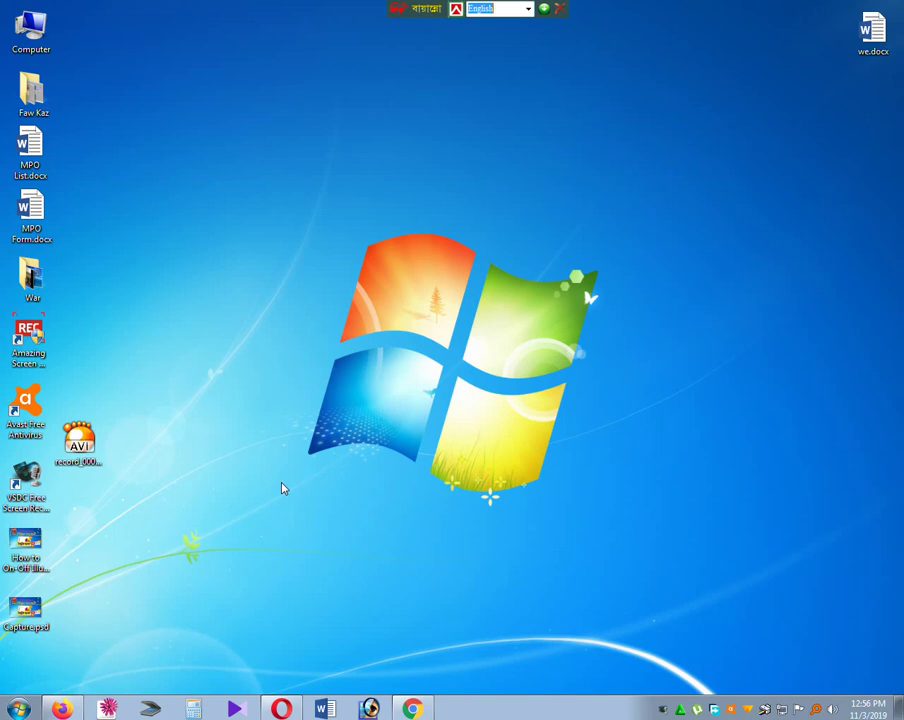
Step: Launch Adobe Illustrator CS from All Programs and shift its tool palette slightly left
{"action": "left_click", "coordinate": [19, 708]}
{"action": "left_click", "coordinate": [59, 646]}
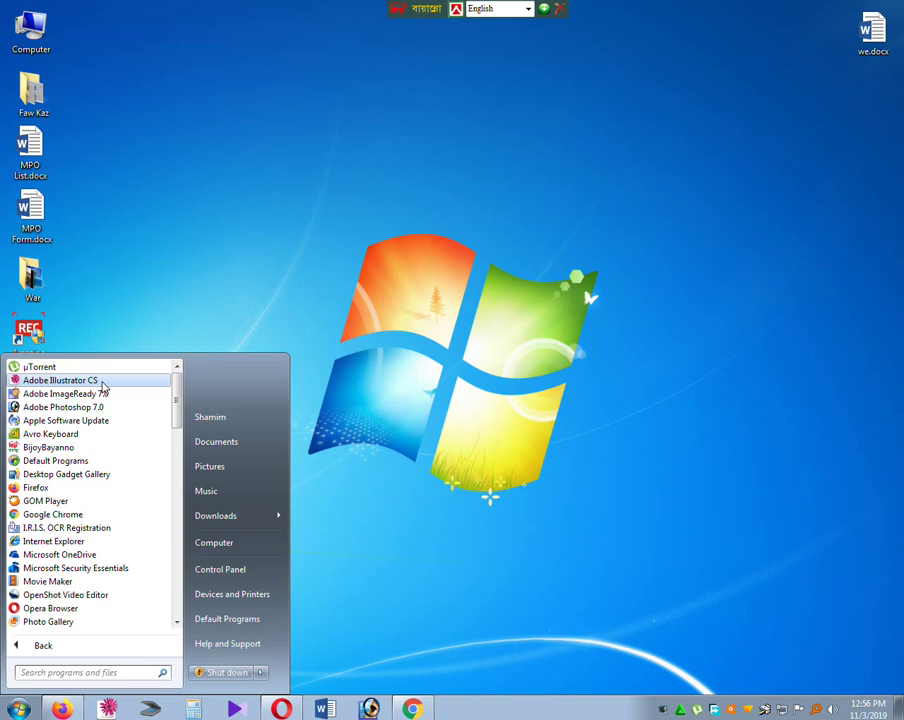
{"action": "left_click", "coordinate": [103, 386]}
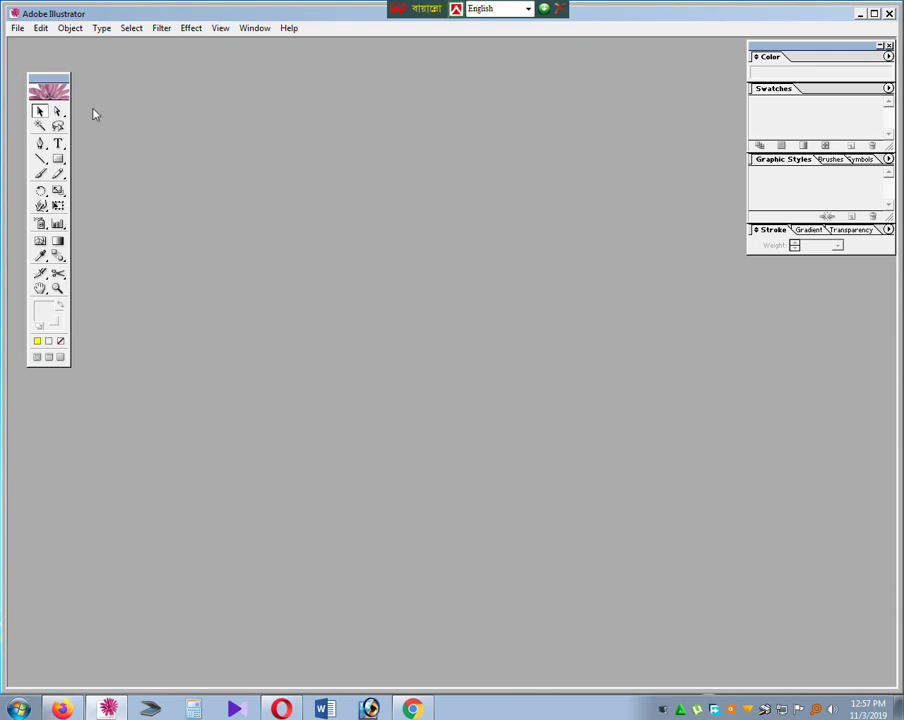
{"action": "left_click_drag", "start_coordinate": [50, 77], "coordinate": [30, 76]}
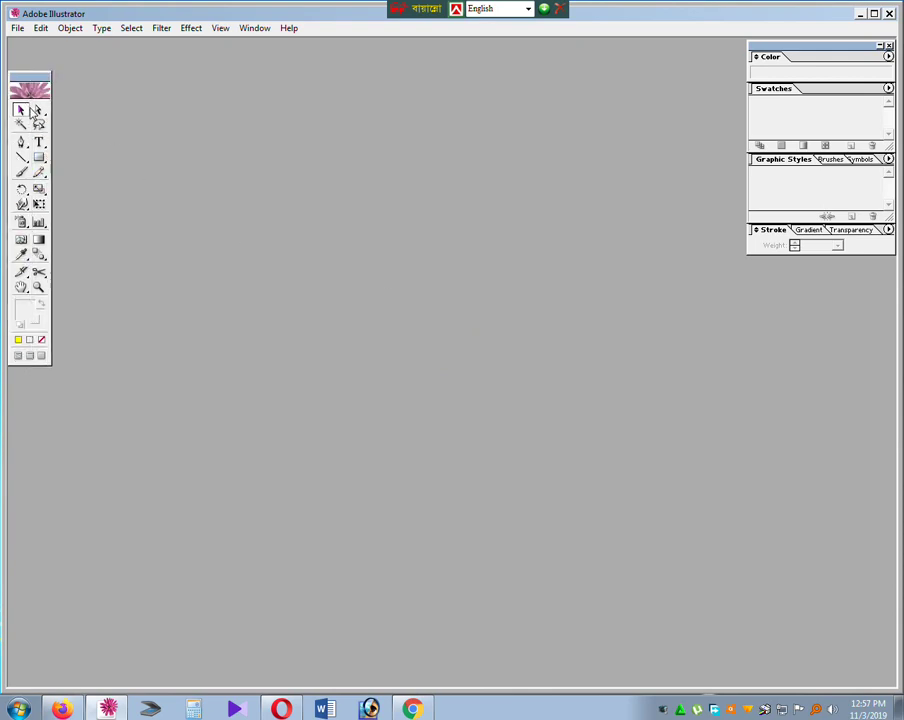
{"action": "left_click", "coordinate": [195, 30]}
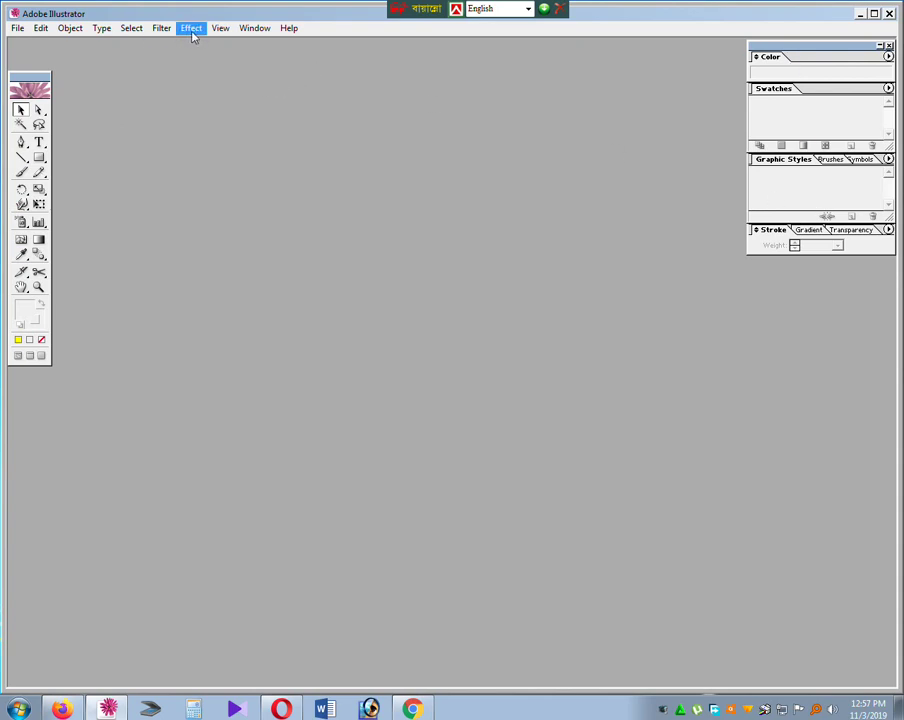
{"action": "left_click", "coordinate": [251, 29]}
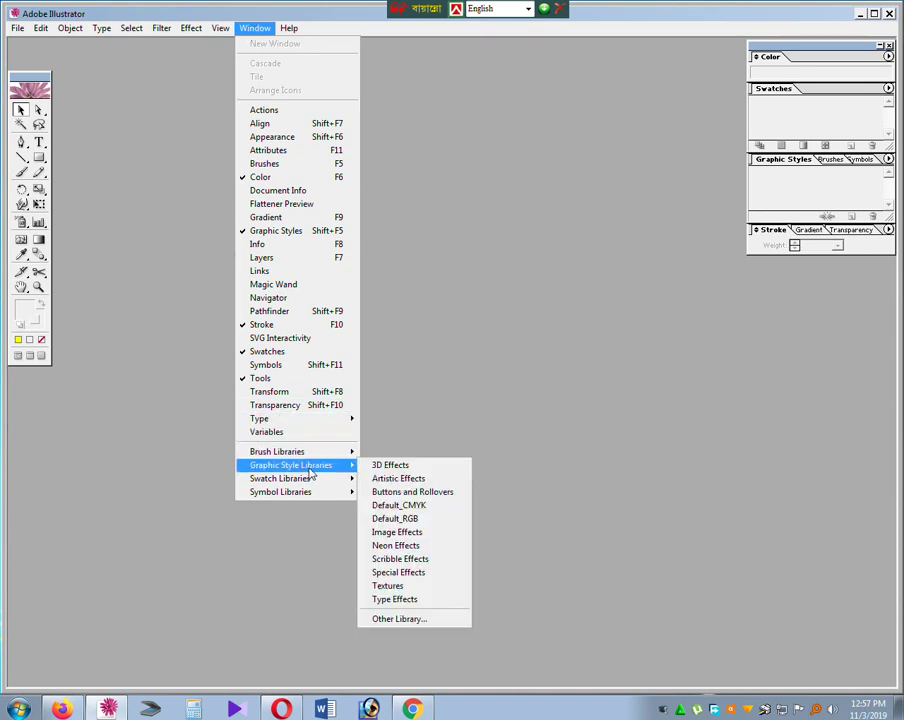
{"action": "mouse_move", "coordinate": [281, 492]}
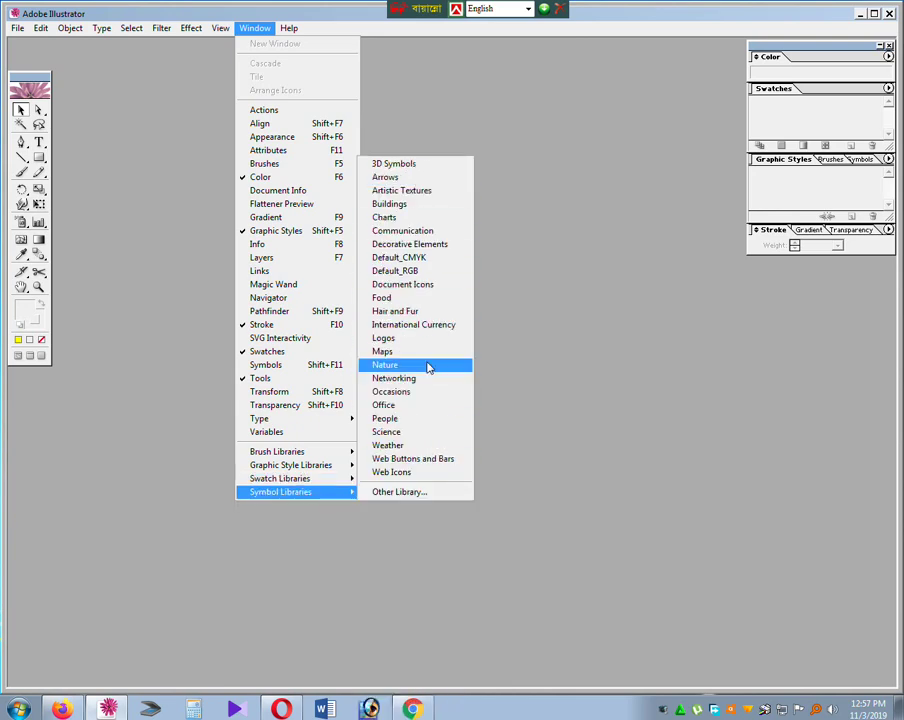
{"action": "left_click", "coordinate": [163, 138]}
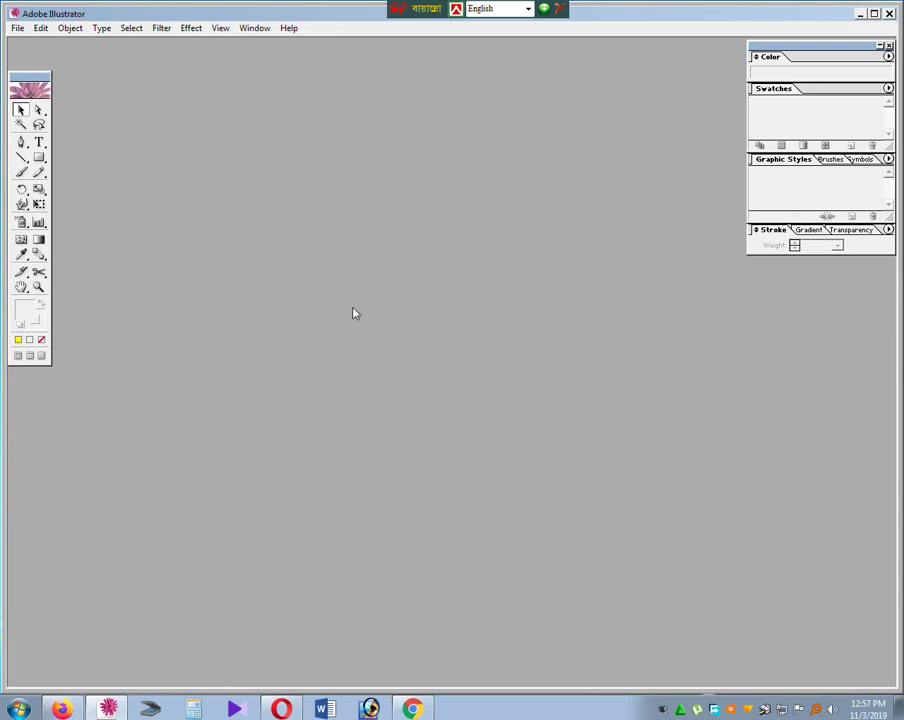
{"action": "left_click", "coordinate": [17, 28]}
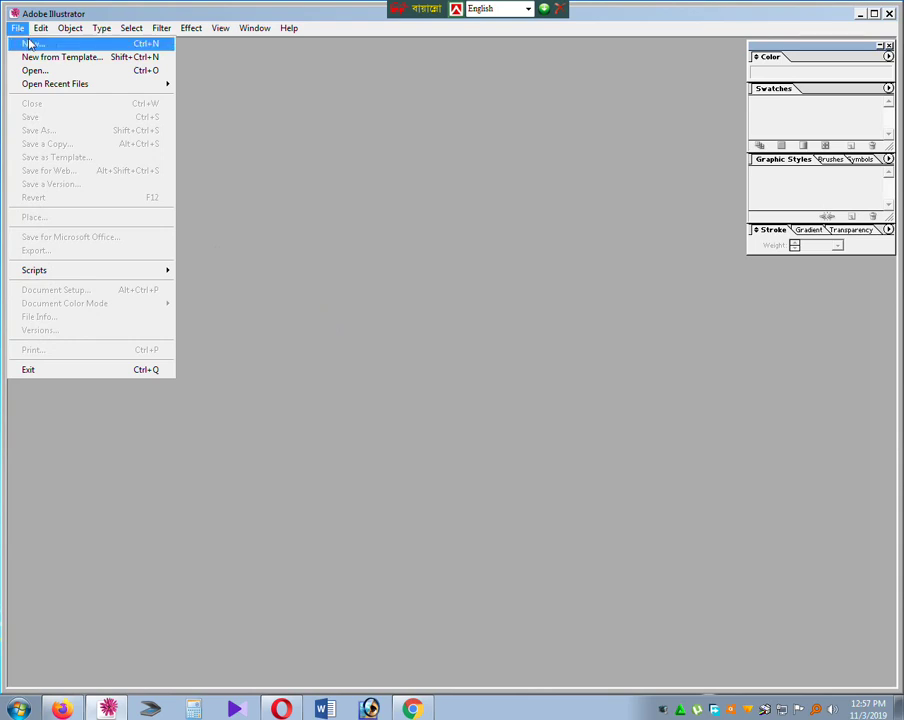
Step: Create a new Letter-size (612 × 792 pt) document, Untitled-1, keeping the default settings
{"action": "left_click", "coordinate": [31, 45]}
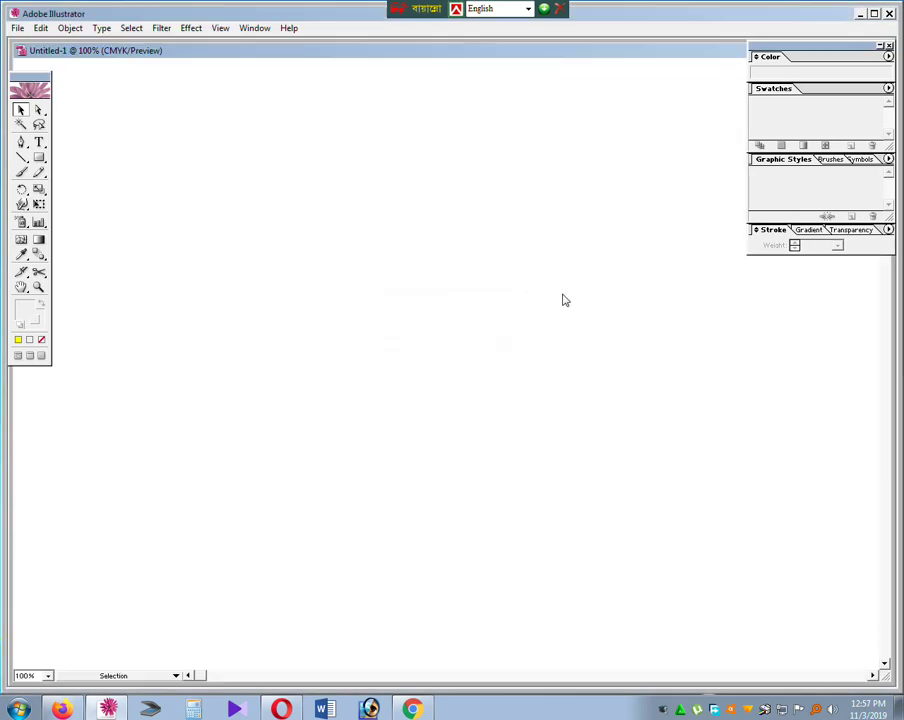
{"action": "left_click", "coordinate": [560, 293]}
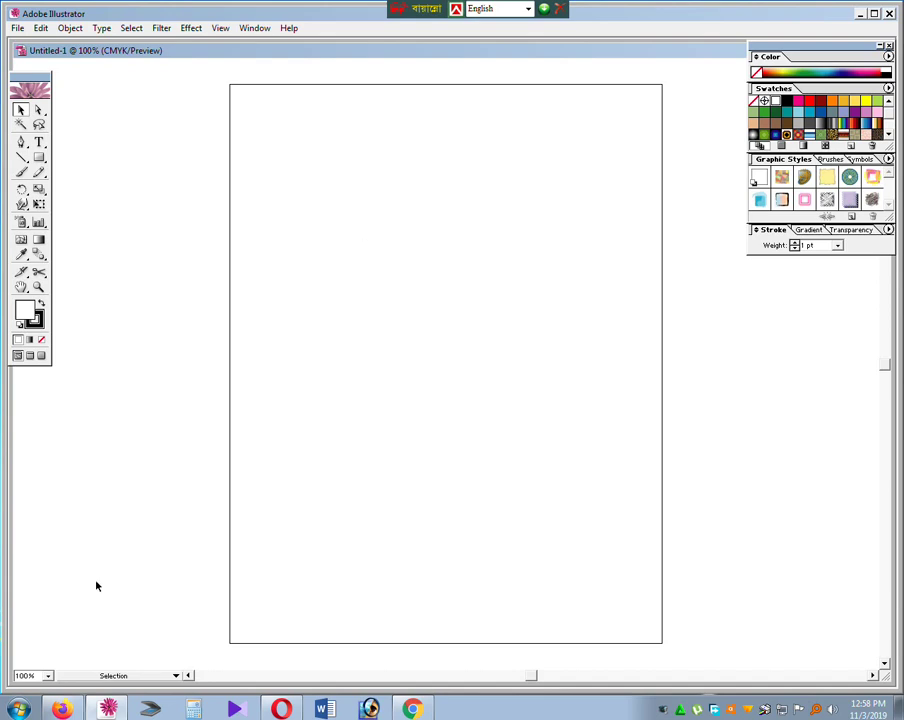
Step: Bring the running Illustrator window back to front and exit it through File > Exit
{"action": "left_click", "coordinate": [19, 710]}
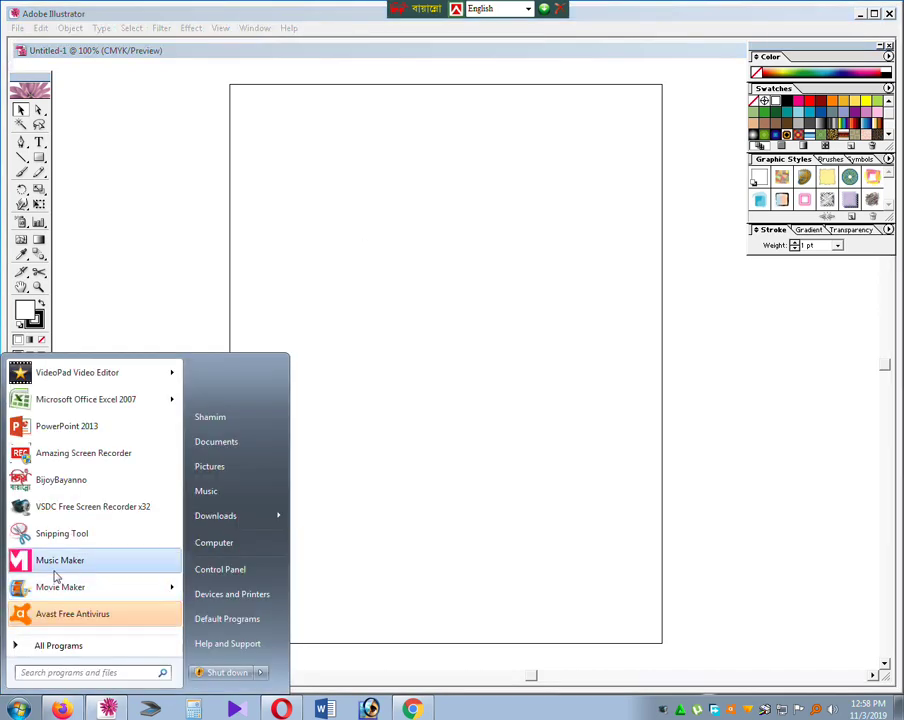
{"action": "left_click", "coordinate": [62, 646]}
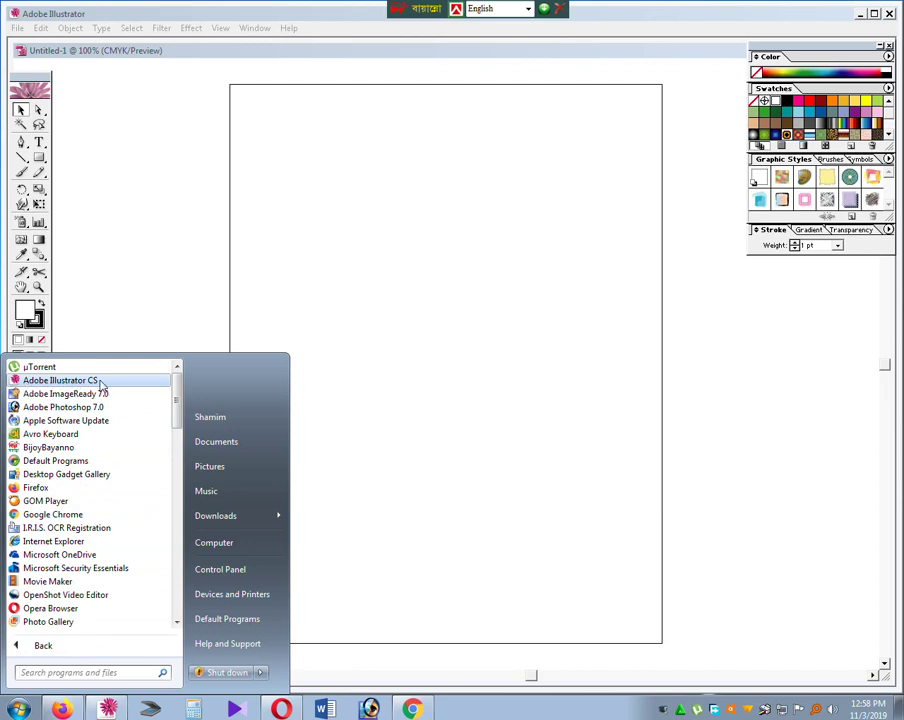
{"action": "left_click", "coordinate": [314, 167]}
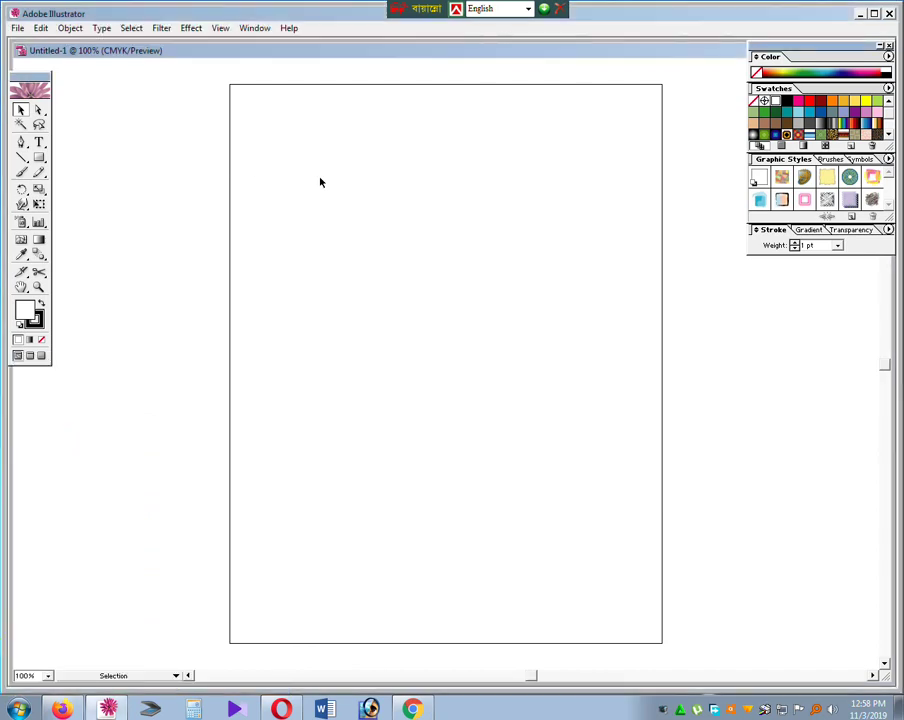
{"action": "left_click", "coordinate": [19, 29]}
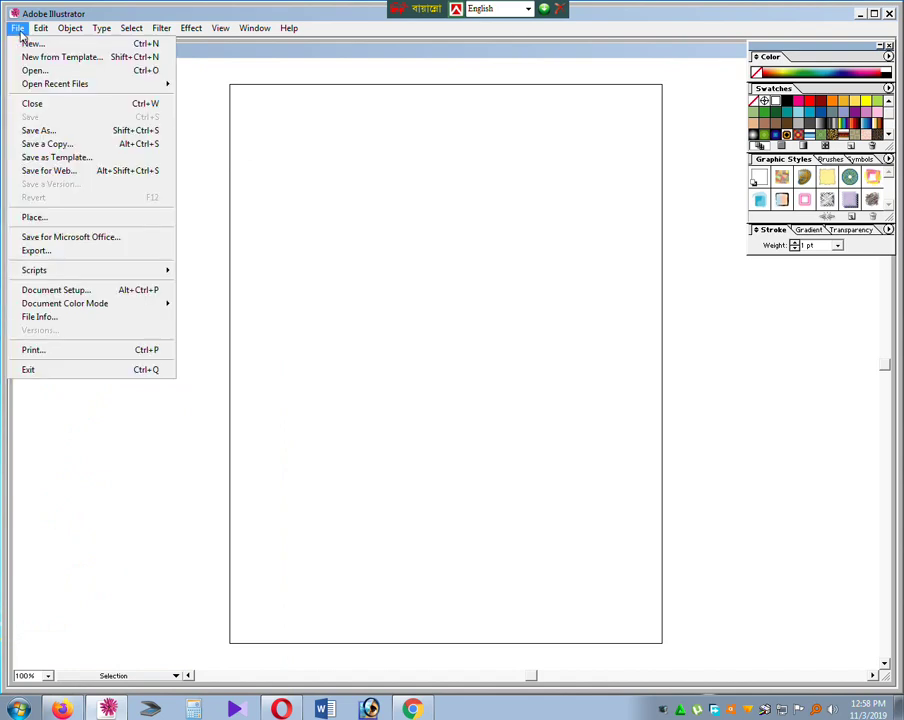
{"action": "left_click", "coordinate": [45, 372]}
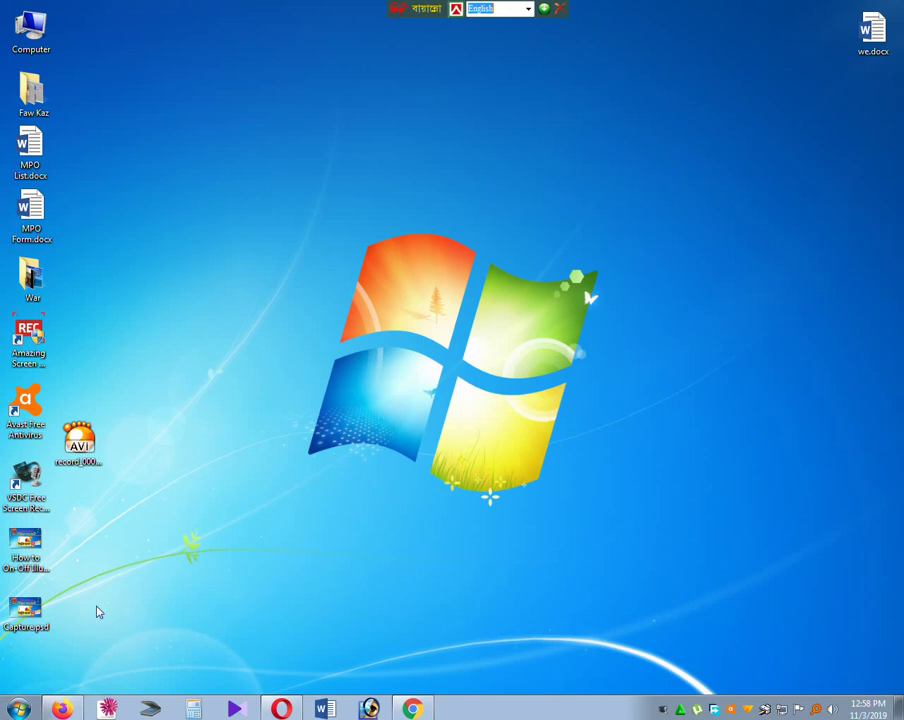
Step: Relaunch Adobe Illustrator CS from Start > All Programs
{"action": "left_click", "coordinate": [18, 708]}
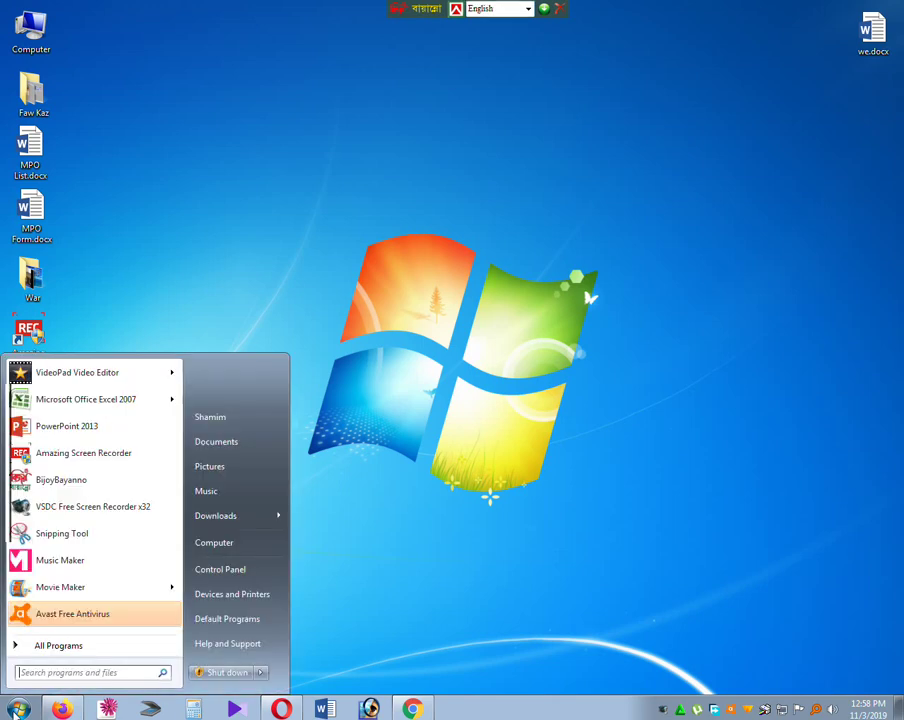
{"action": "left_click", "coordinate": [44, 646]}
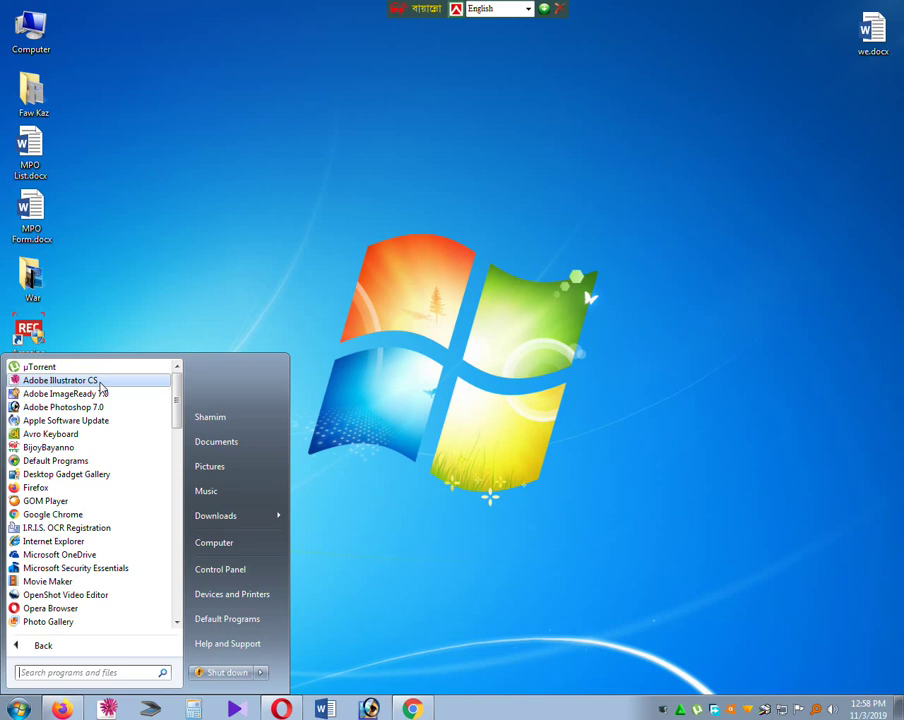
{"action": "left_click", "coordinate": [100, 384]}
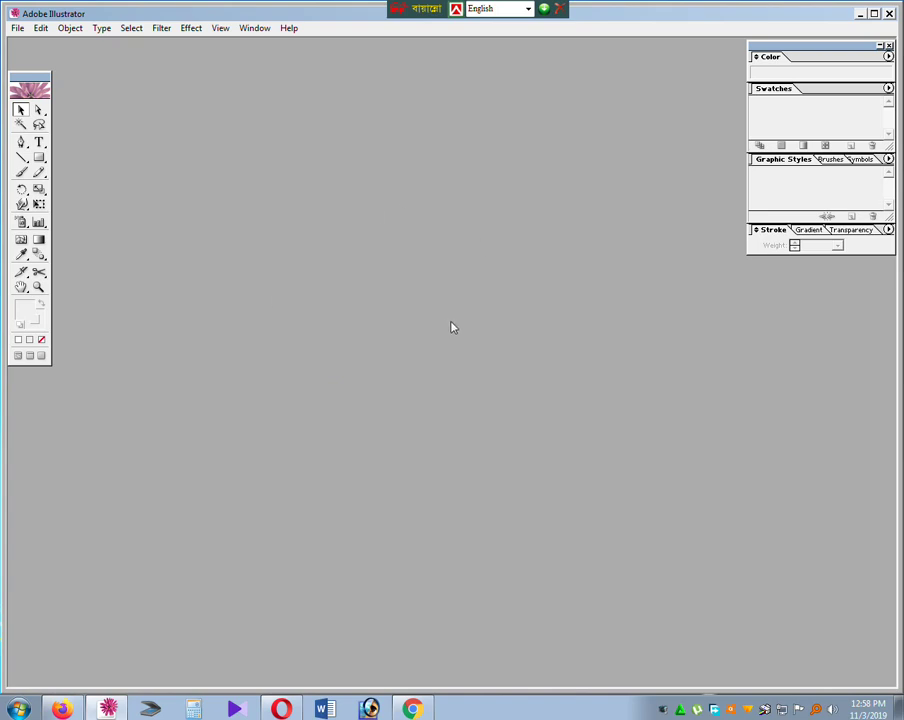
Step: Create the blank CMYK document Untitled-1, glance at the File menu, and maximize the document window
{"action": "left_click", "coordinate": [21, 29]}
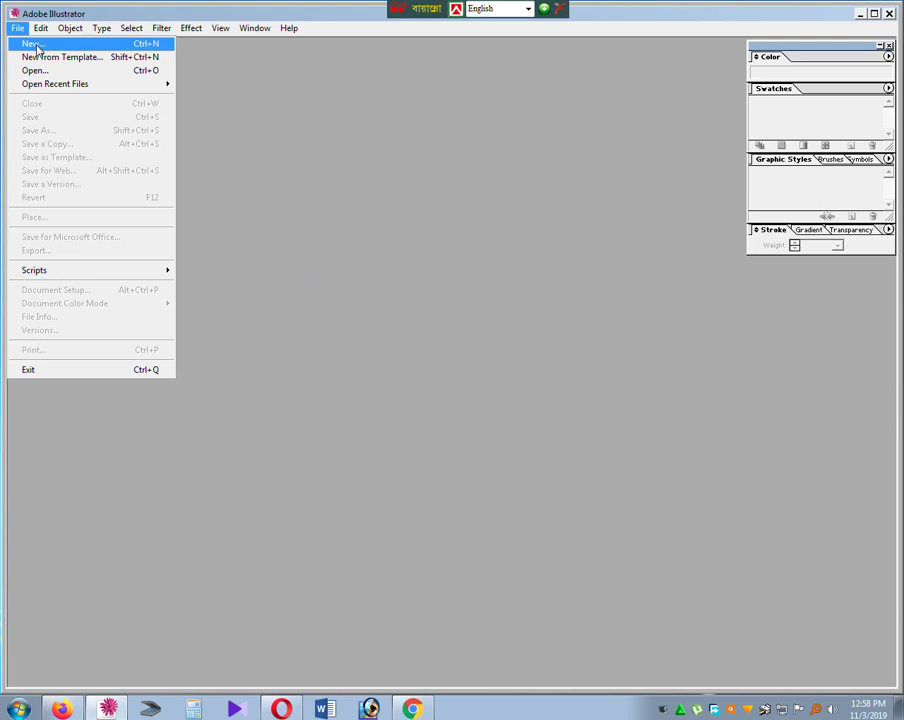
{"action": "left_click", "coordinate": [35, 45]}
{"action": "left_click", "coordinate": [553, 296]}
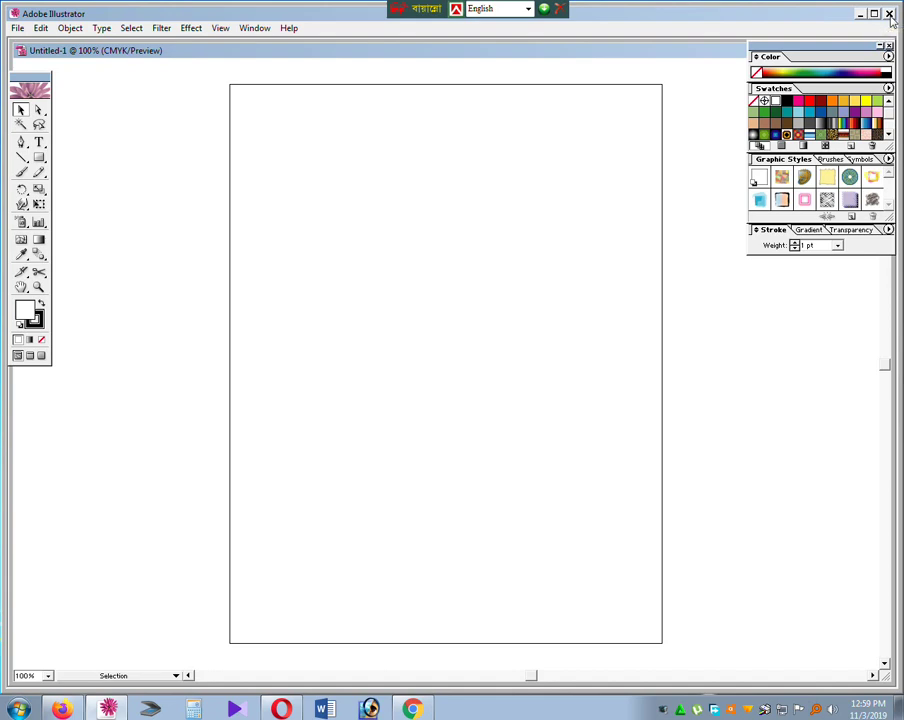
{"action": "left_click", "coordinate": [18, 28]}
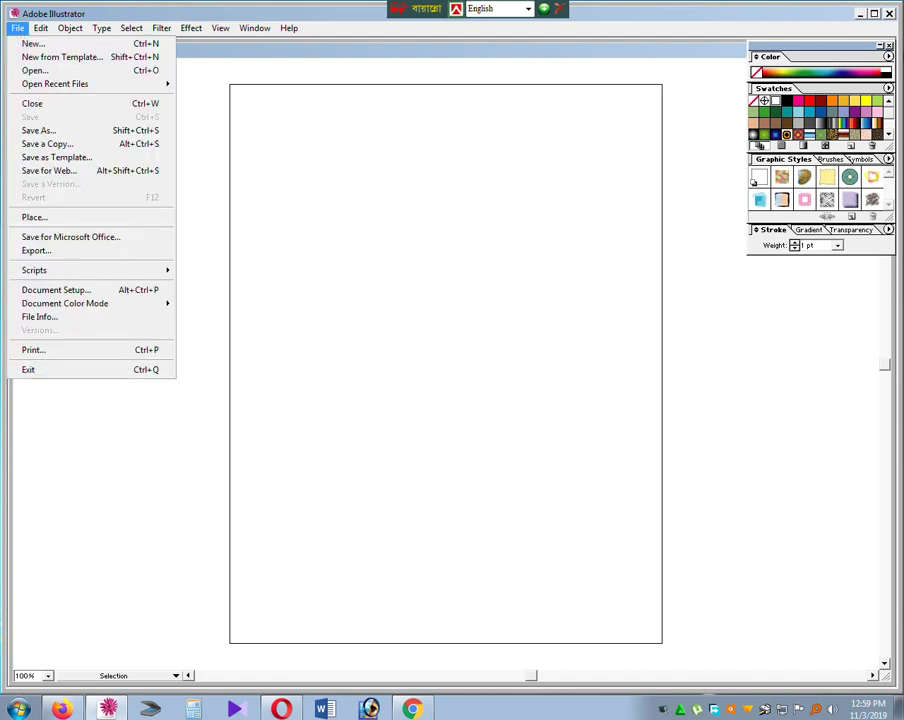
{"action": "left_click", "coordinate": [655, 141]}
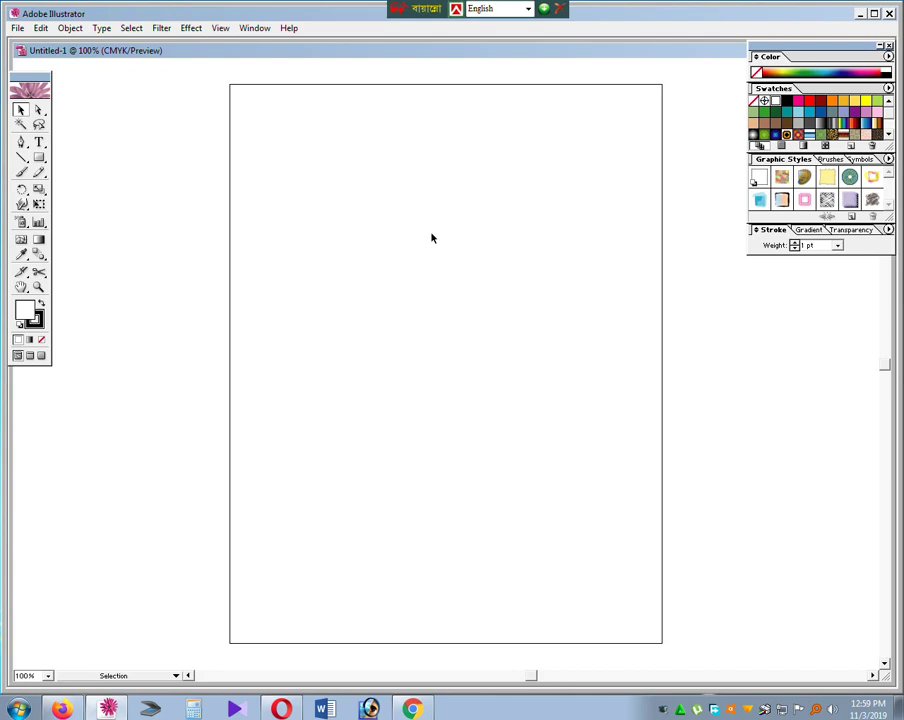
{"action": "double_click", "coordinate": [432, 51]}
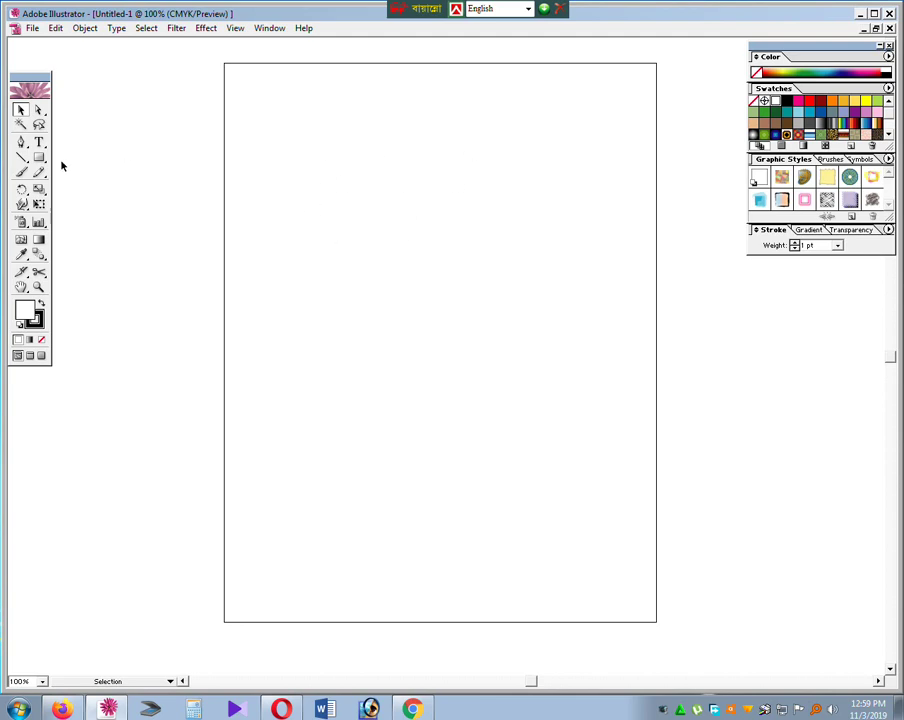
Step: Draw a five-point star on the artboard and fill it green
{"action": "left_click_drag", "start_coordinate": [39, 157], "coordinate": [124, 160]}
{"action": "mouse_move", "coordinate": [260, 164]}
{"action": "left_mouse_down"}
{"action": "mouse_move", "coordinate": [358, 212]}
{"action": "mouse_move", "coordinate": [348, 194]}
{"action": "left_mouse_up"}
{"action": "left_click", "coordinate": [20, 110]}
{"action": "left_click_drag", "start_coordinate": [300, 134], "coordinate": [420, 218]}
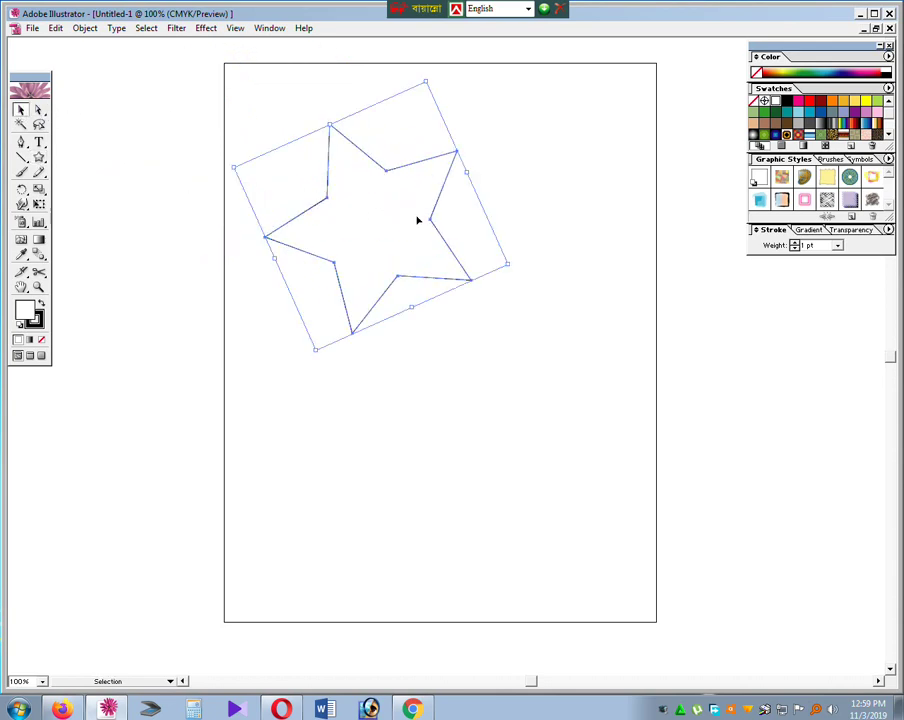
{"action": "left_click", "coordinate": [832, 102]}
{"action": "left_click", "coordinate": [866, 102]}
{"action": "left_click", "coordinate": [866, 102]}
{"action": "left_click", "coordinate": [877, 102]}
{"action": "left_click_drag", "start_coordinate": [380, 250], "coordinate": [427, 255]}
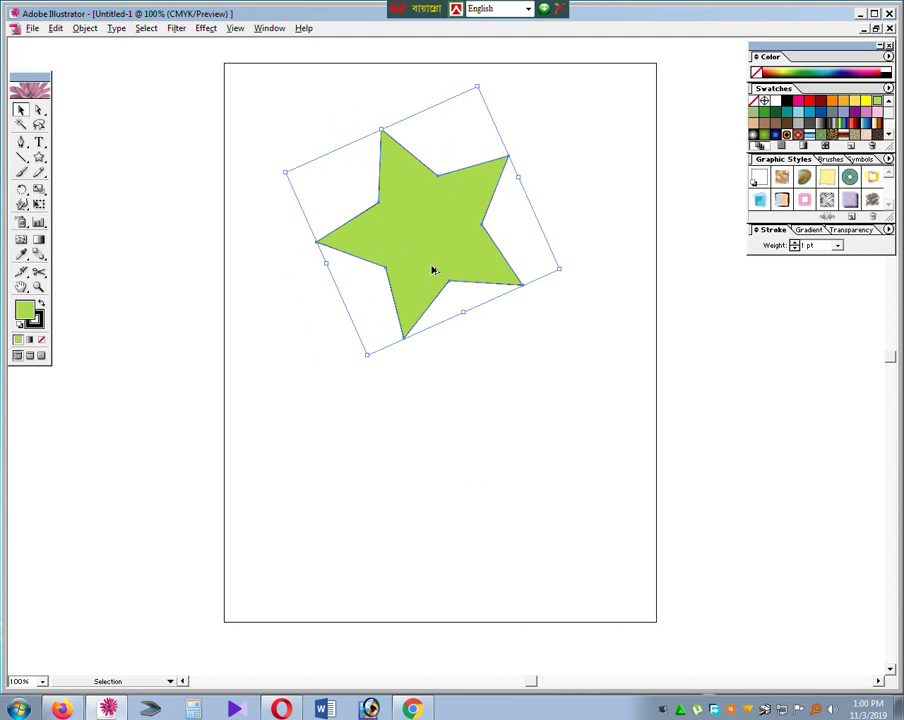
Step: Place a copy of the green star to its right and fill the copy yellow
{"action": "key", "text": "ctrl+shift+b"}
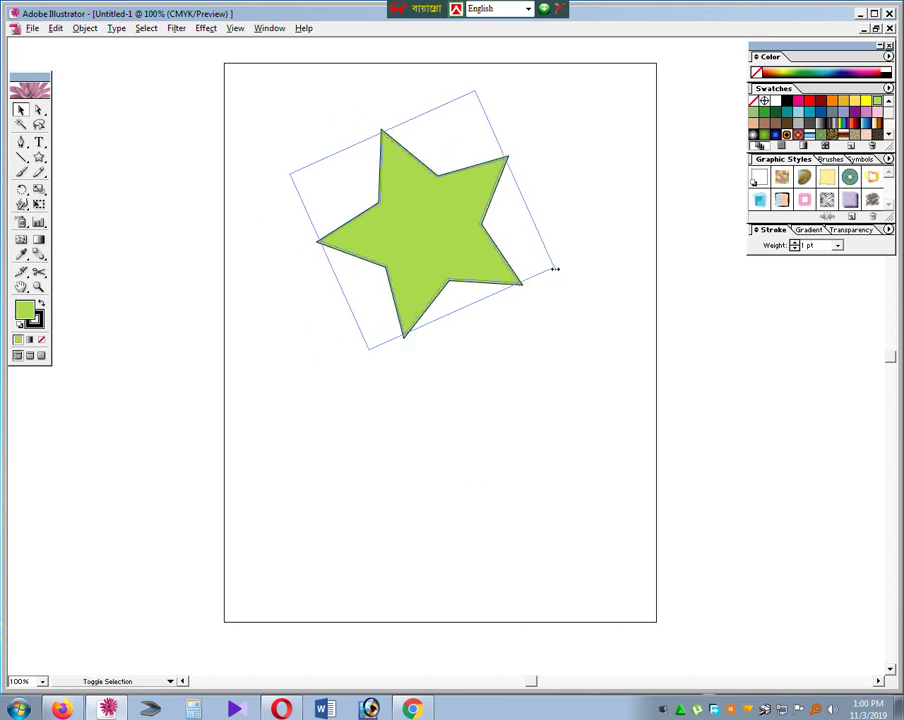
{"action": "left_click_drag", "start_coordinate": [559, 269], "coordinate": [522, 261]}
{"action": "mouse_move", "coordinate": [418, 248]}
{"action": "left_mouse_down"}
{"action": "mouse_move", "coordinate": [545, 262]}
{"action": "mouse_move", "coordinate": [545, 231]}
{"action": "left_mouse_up"}
{"action": "left_click", "coordinate": [832, 102]}
{"action": "left_click", "coordinate": [856, 101]}
Step: Line up the green and yellow stars side by side, then quit Illustrator without saving
{"action": "left_click_drag", "start_coordinate": [440, 230], "coordinate": [372, 200]}
{"action": "left_click_drag", "start_coordinate": [532, 210], "coordinate": [493, 190]}
{"action": "left_click", "coordinate": [450, 287]}
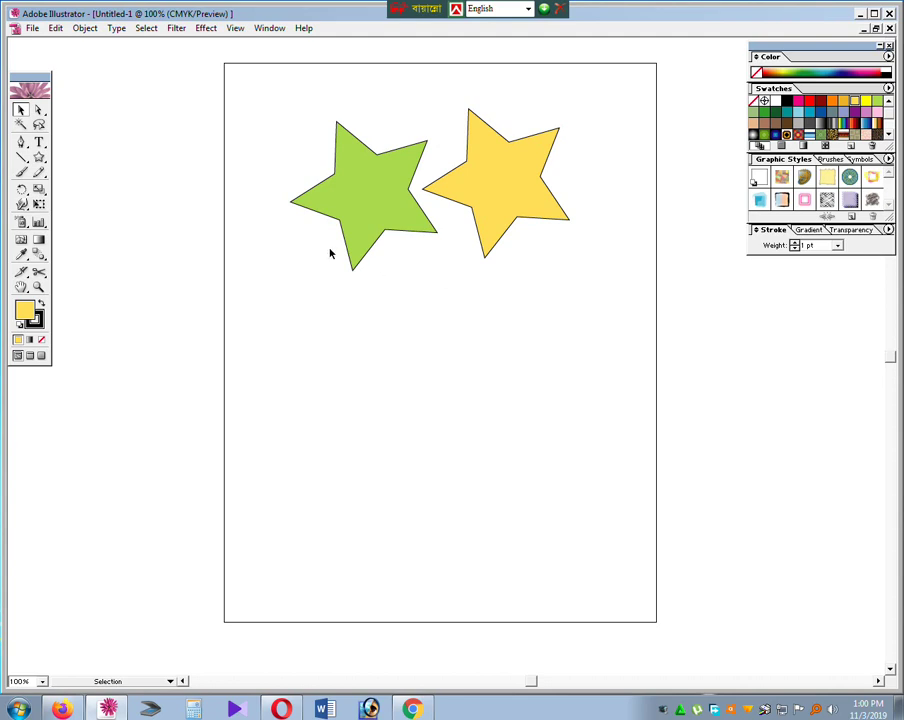
{"action": "left_click", "coordinate": [889, 13]}
{"action": "left_click", "coordinate": [468, 382]}
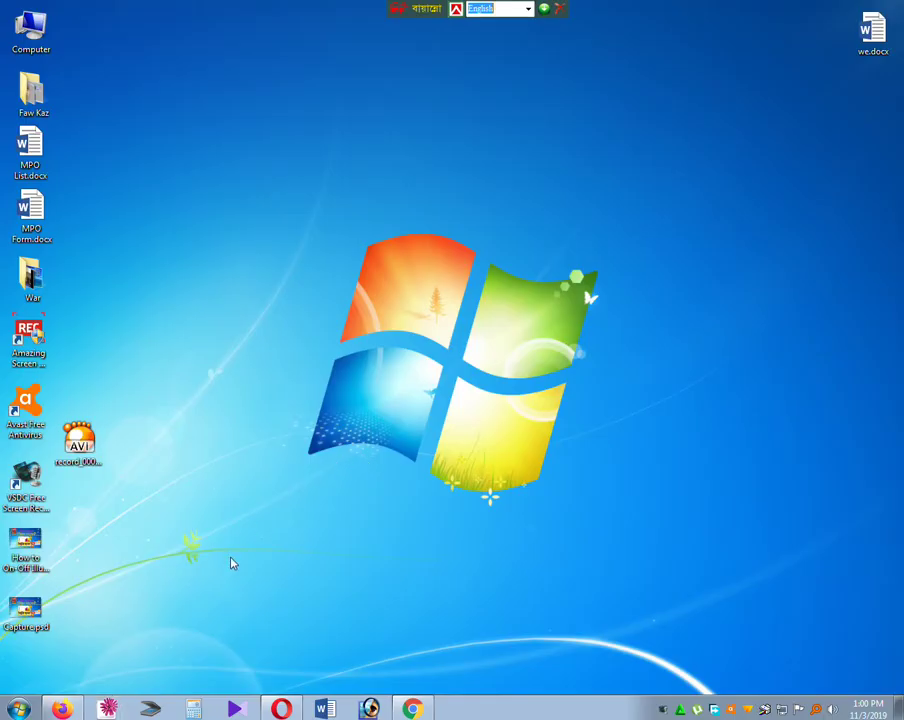